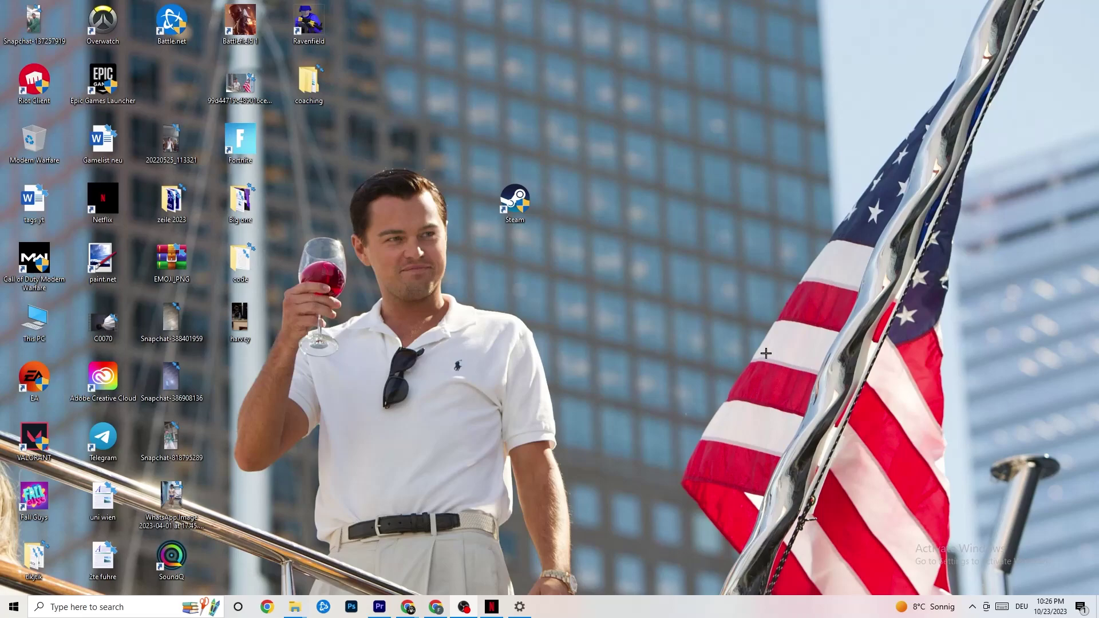
Step: Move the Steam shortcut to a spot apart from the other desktop icons
drag(524, 185, 466, 181)
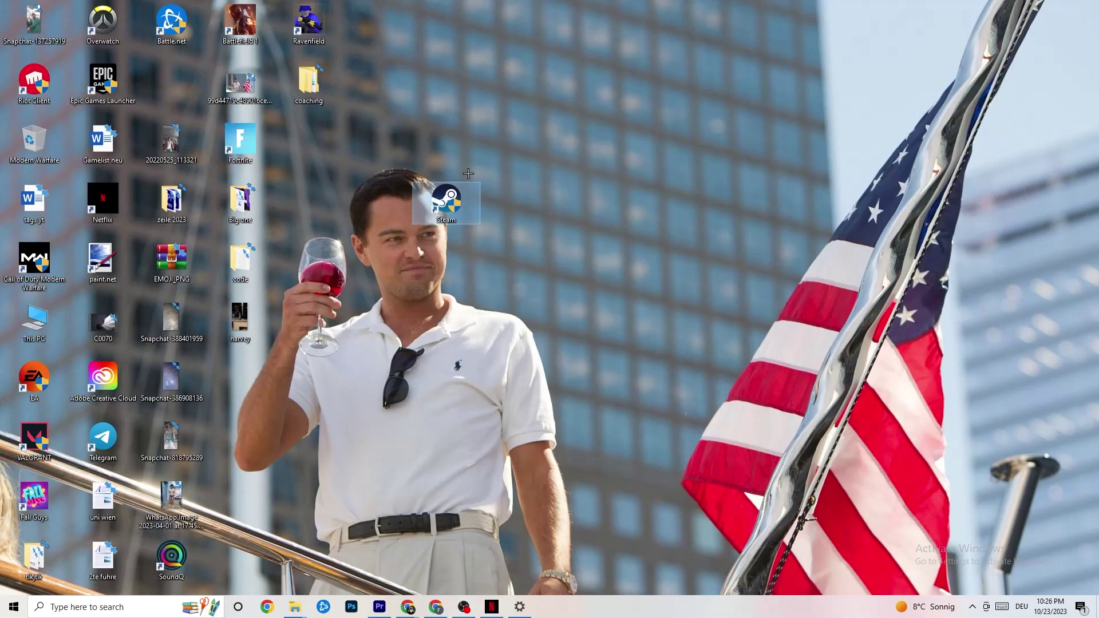
key(ctrl+z)
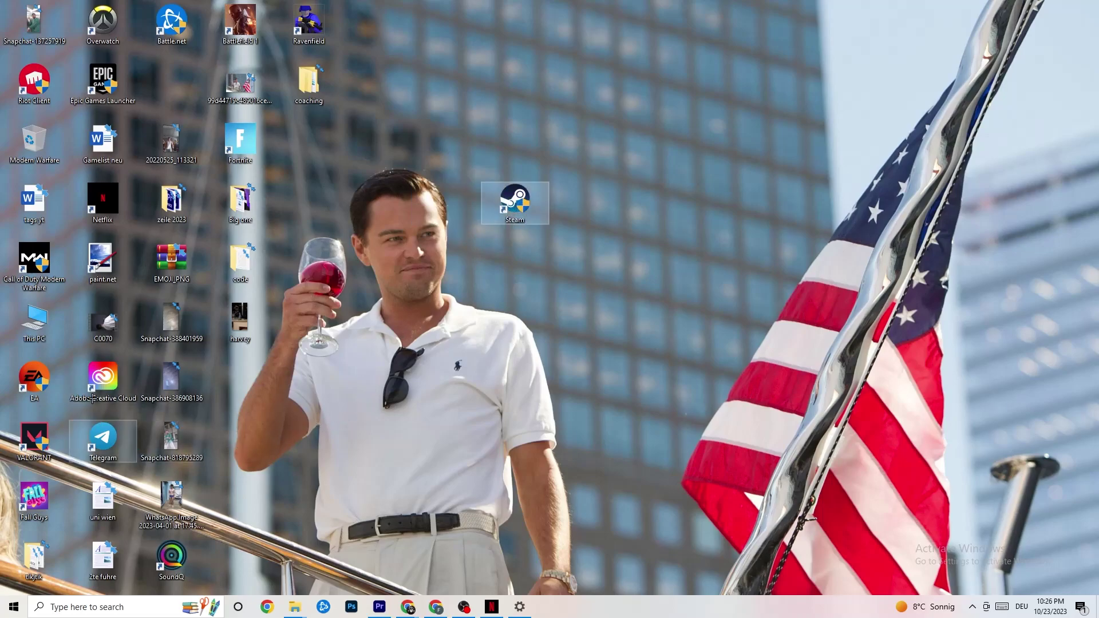
drag(519, 212, 523, 216)
click(516, 132)
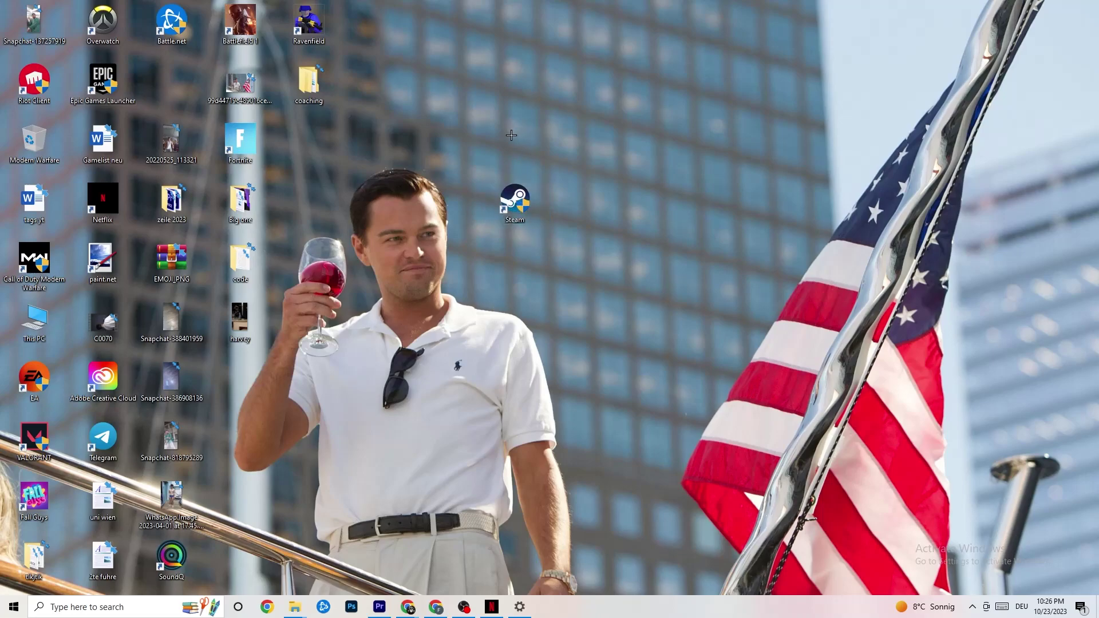
Step: Bring up the Steam shortcut's right-click menu
right_click(526, 201)
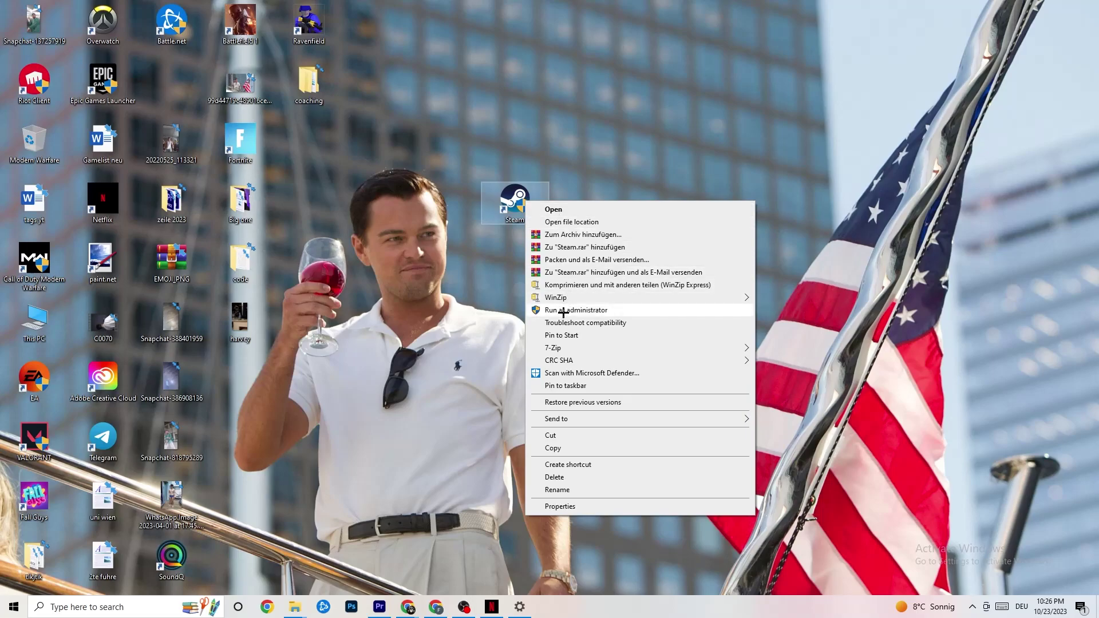
click(472, 305)
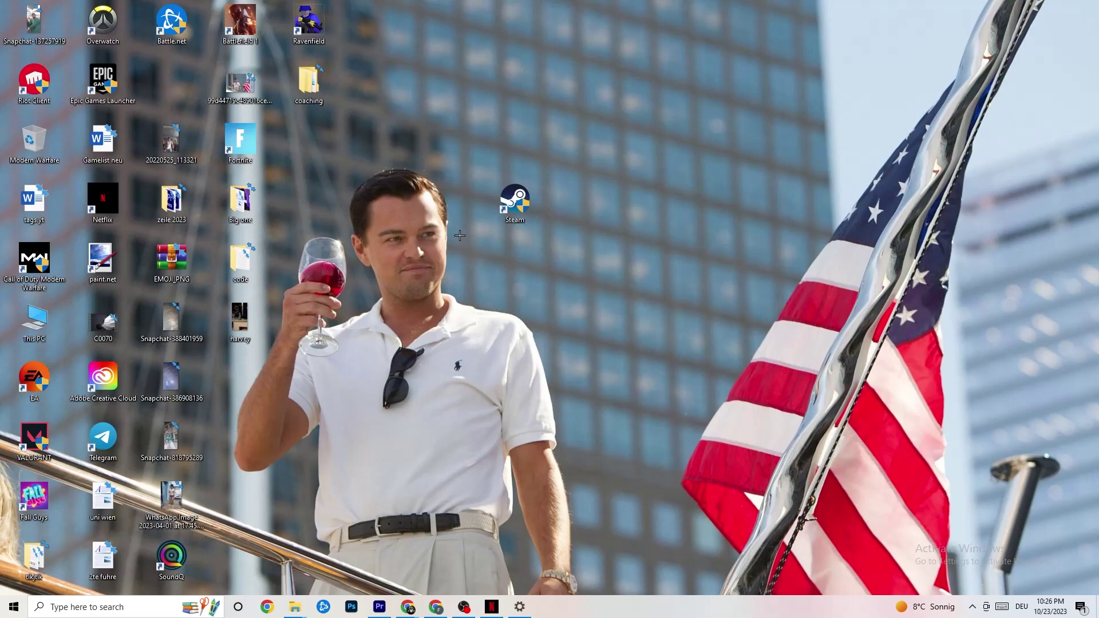
right_click(513, 203)
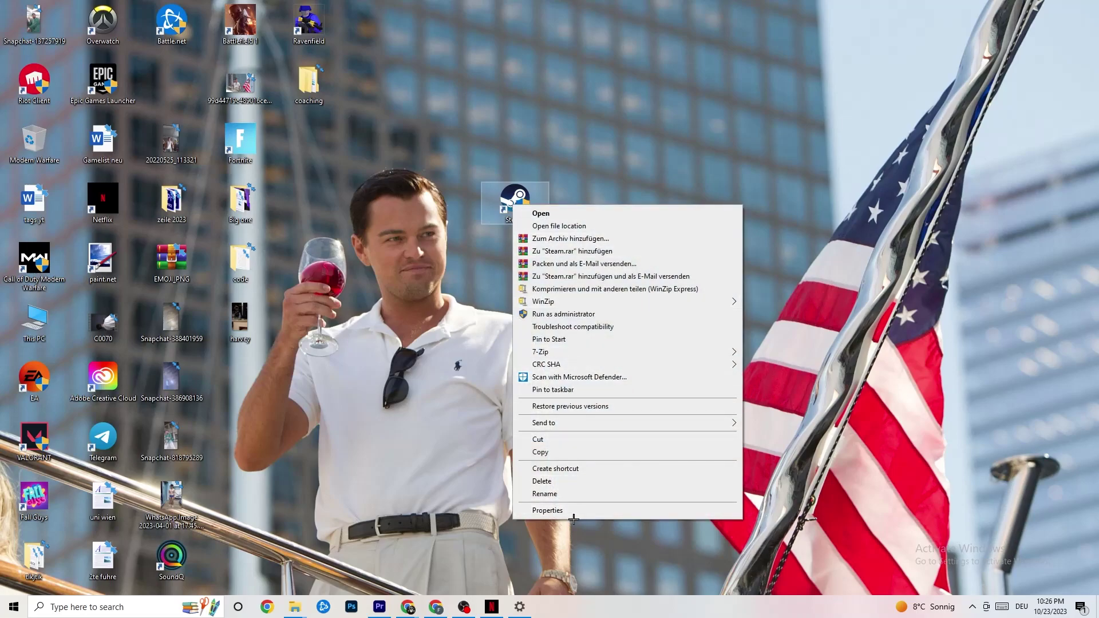
Step: Set Steam's shortcut to Windows 8 compatibility mode, running as administrator, and apply it
click(548, 510)
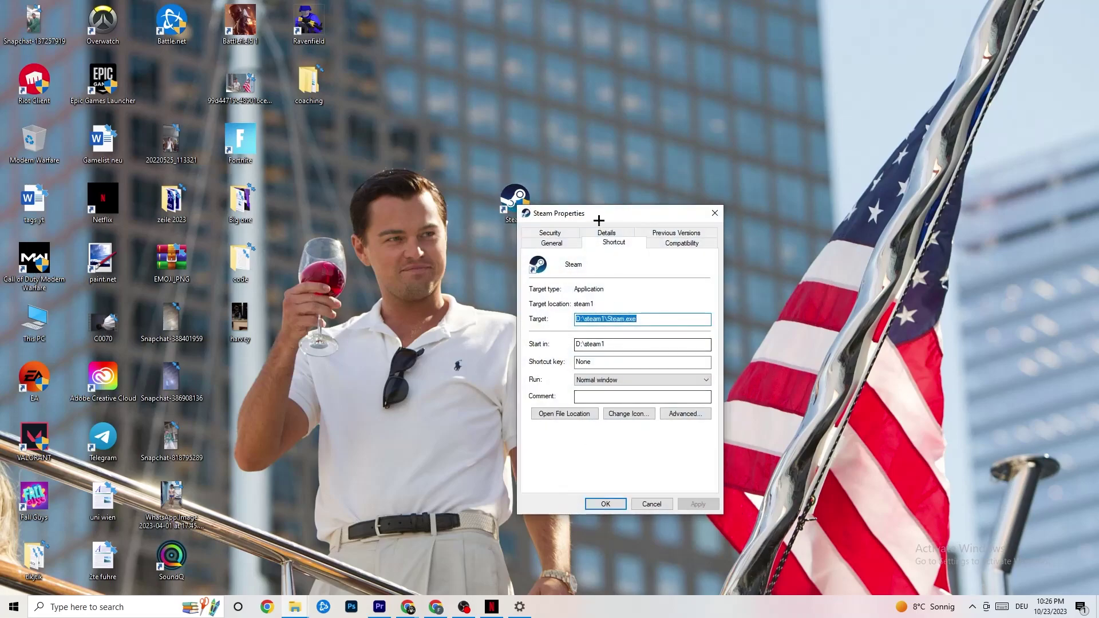
drag(596, 214, 540, 125)
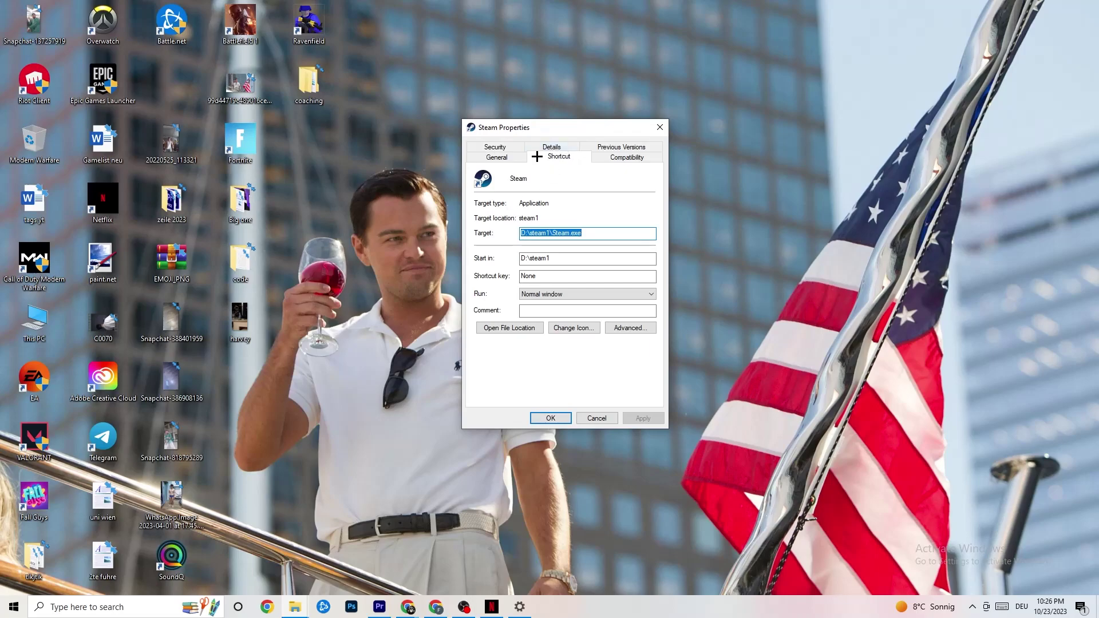
click(596, 156)
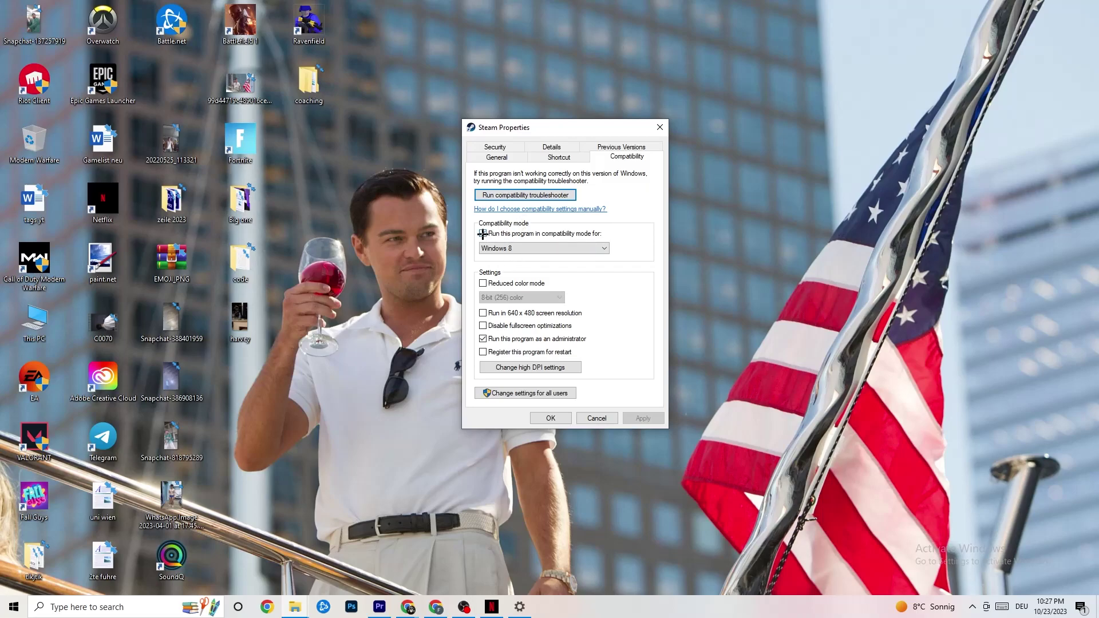
click(533, 248)
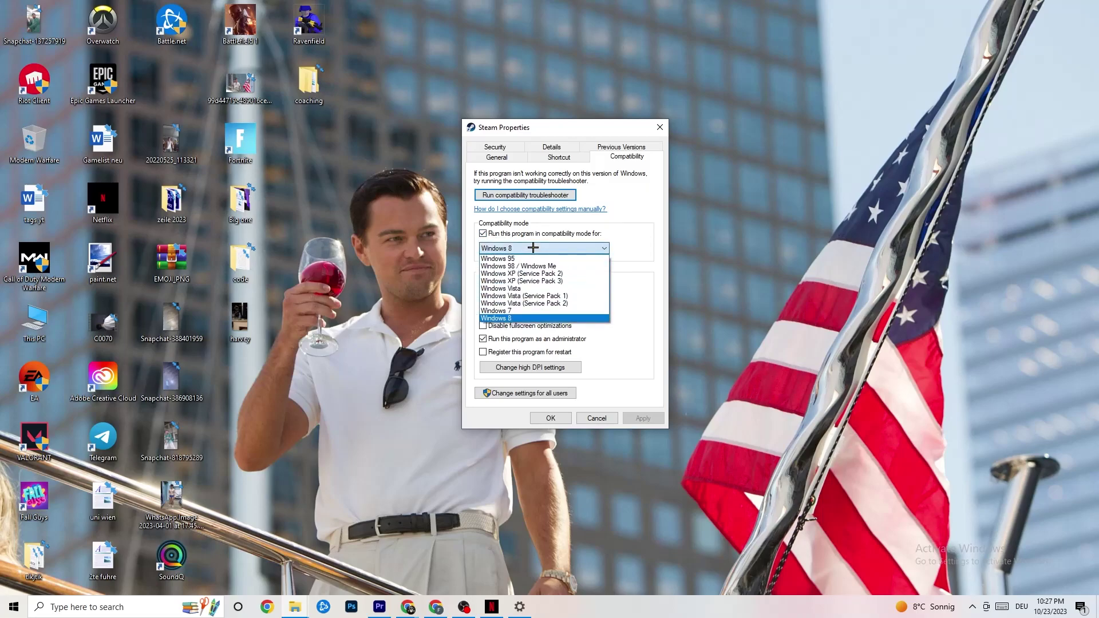
click(623, 252)
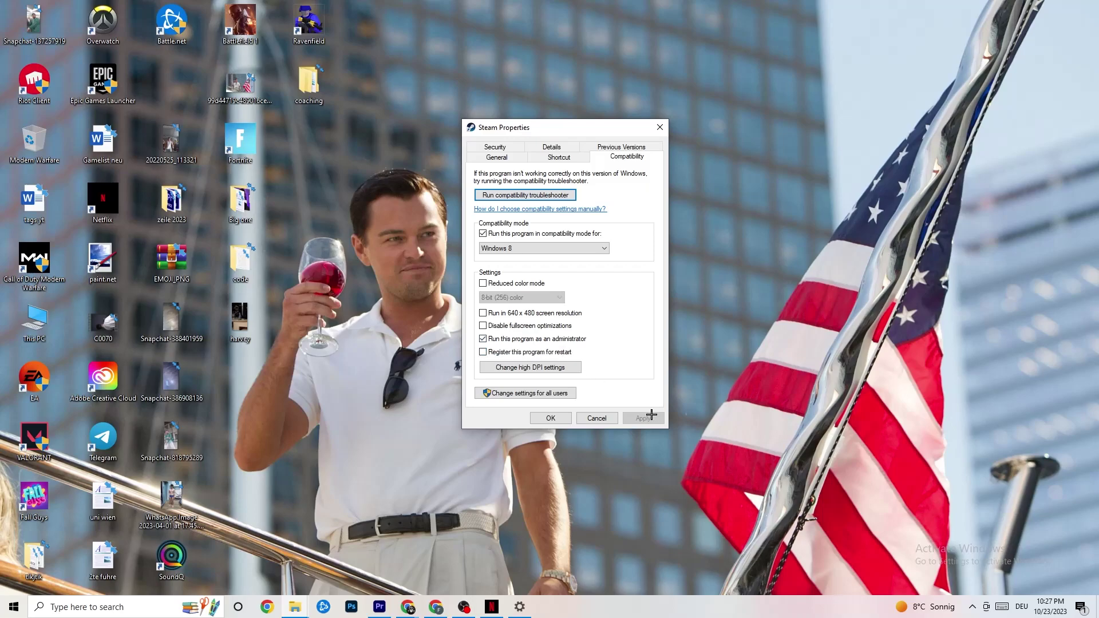
click(551, 419)
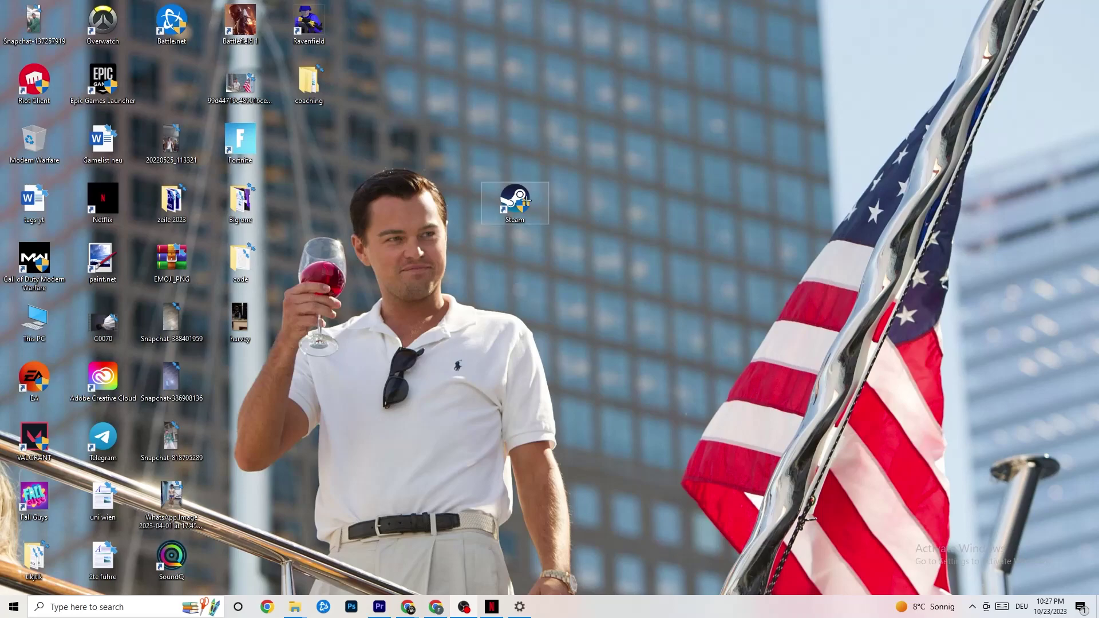
click(1, 614)
key(Escape)
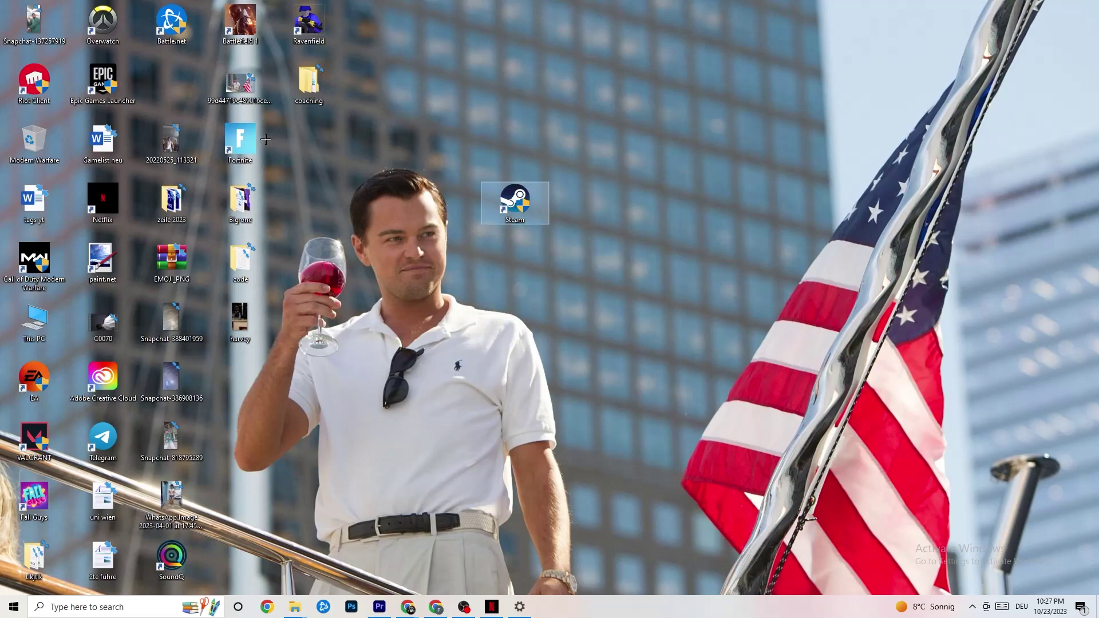
right_click(504, 207)
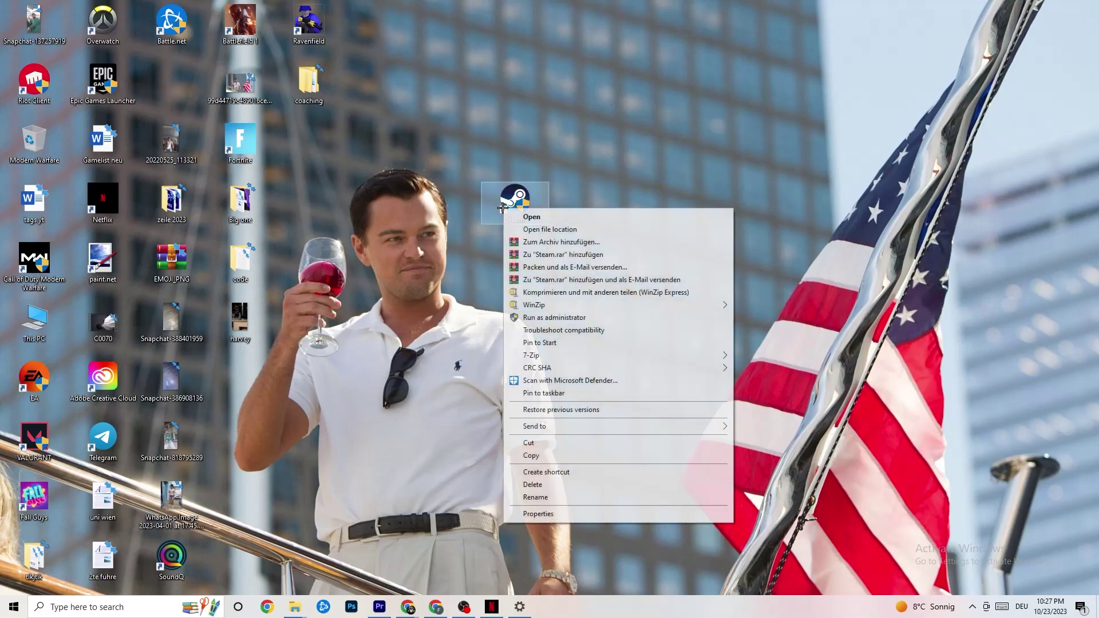
click(487, 319)
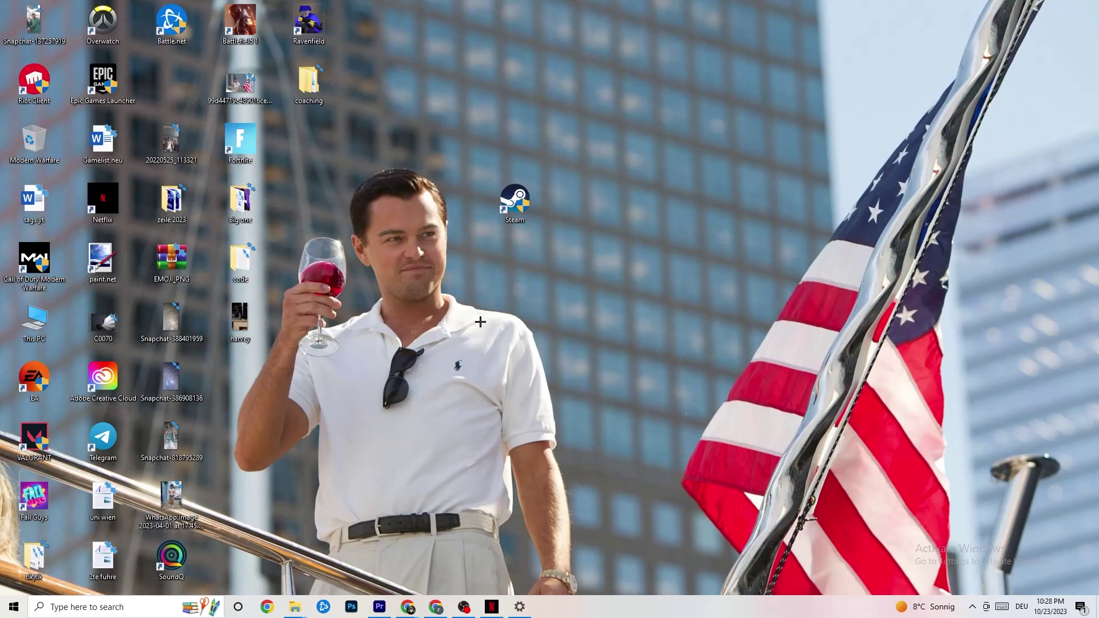
Step: Launch Task Manager from the taskbar and maximize it on the Processes list
right_click(611, 614)
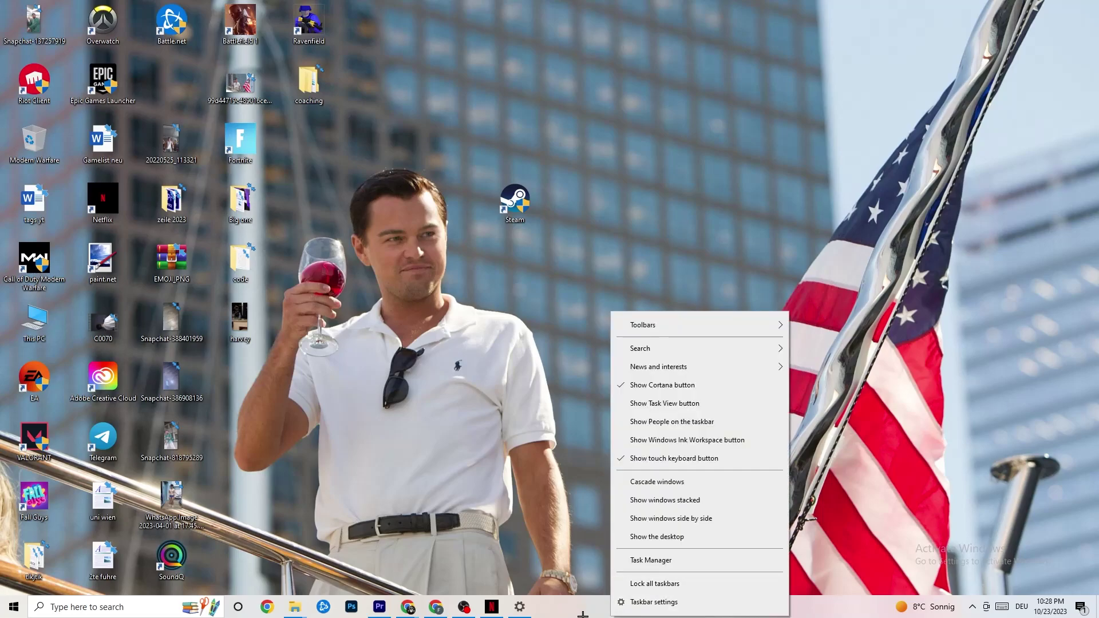
click(660, 561)
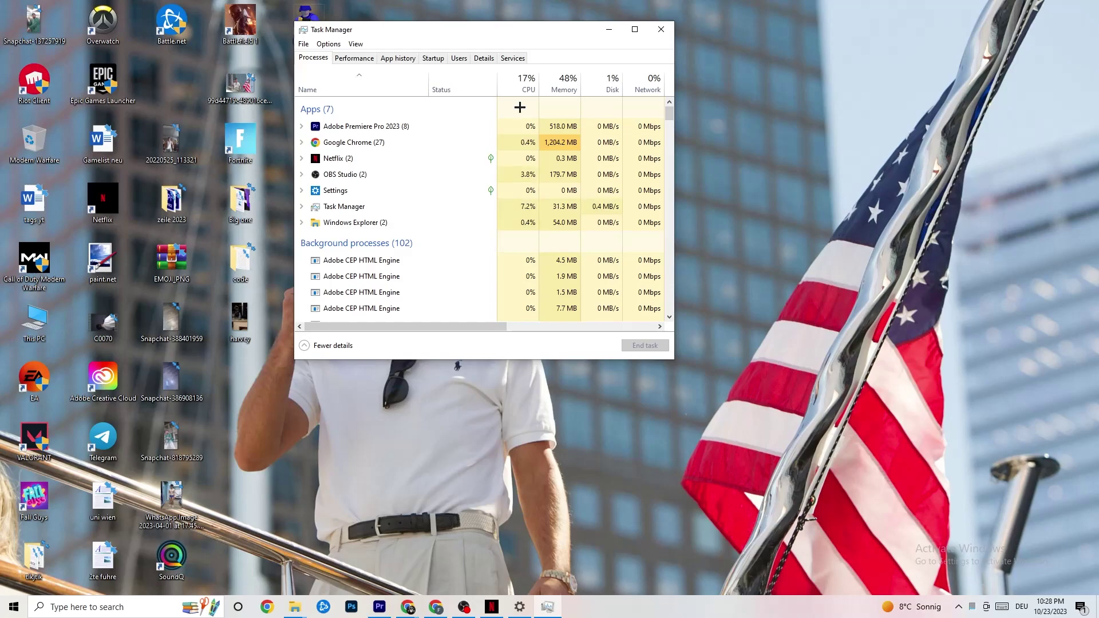
click(634, 29)
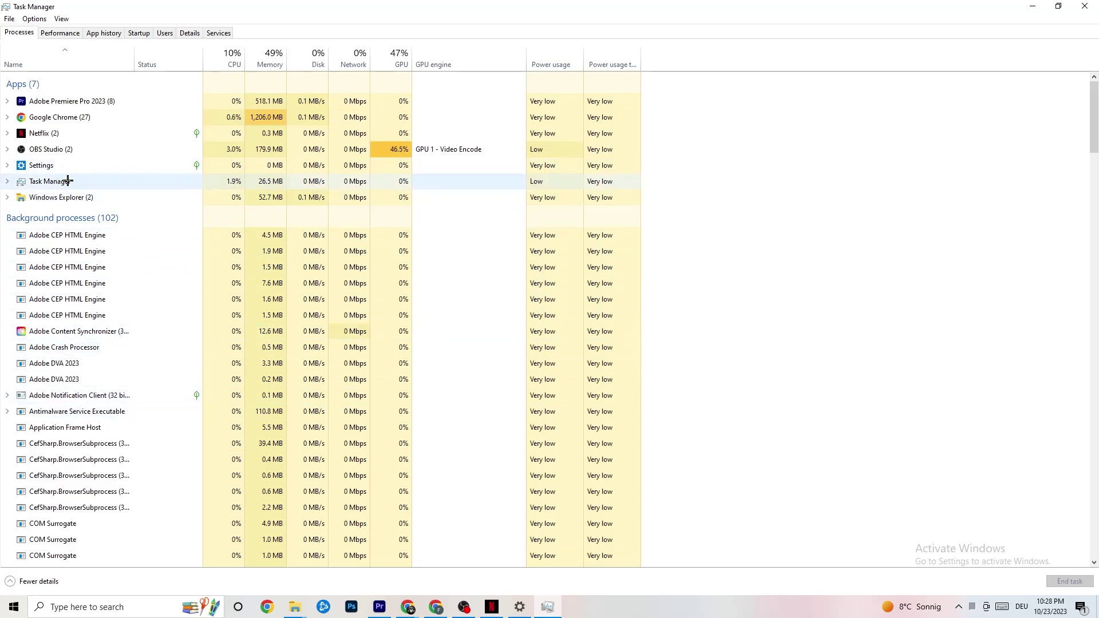
right_click(80, 118)
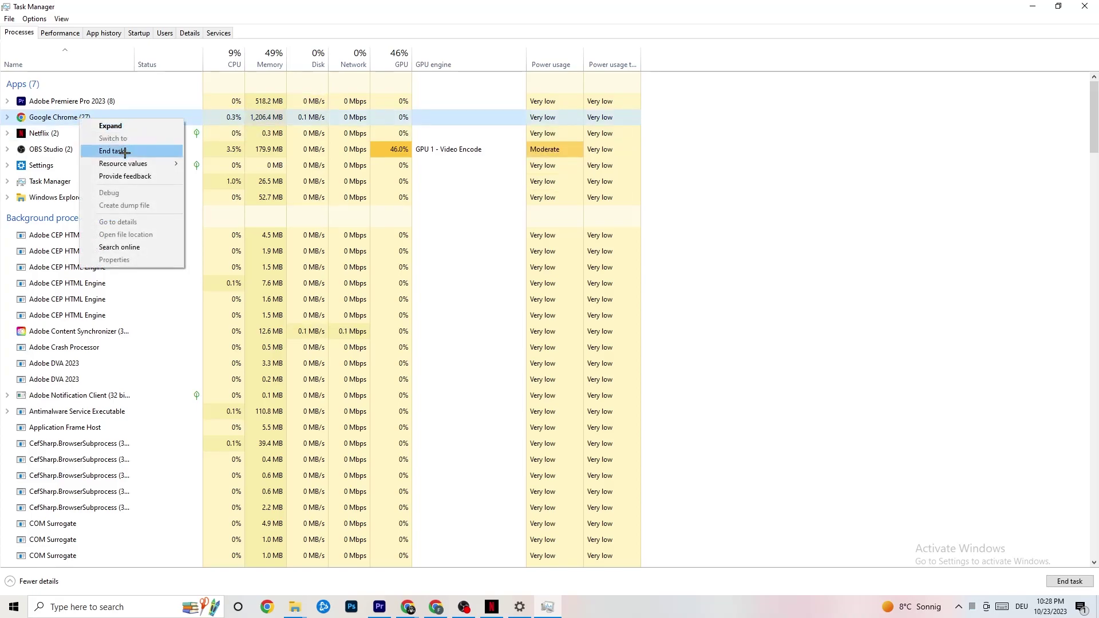
click(779, 138)
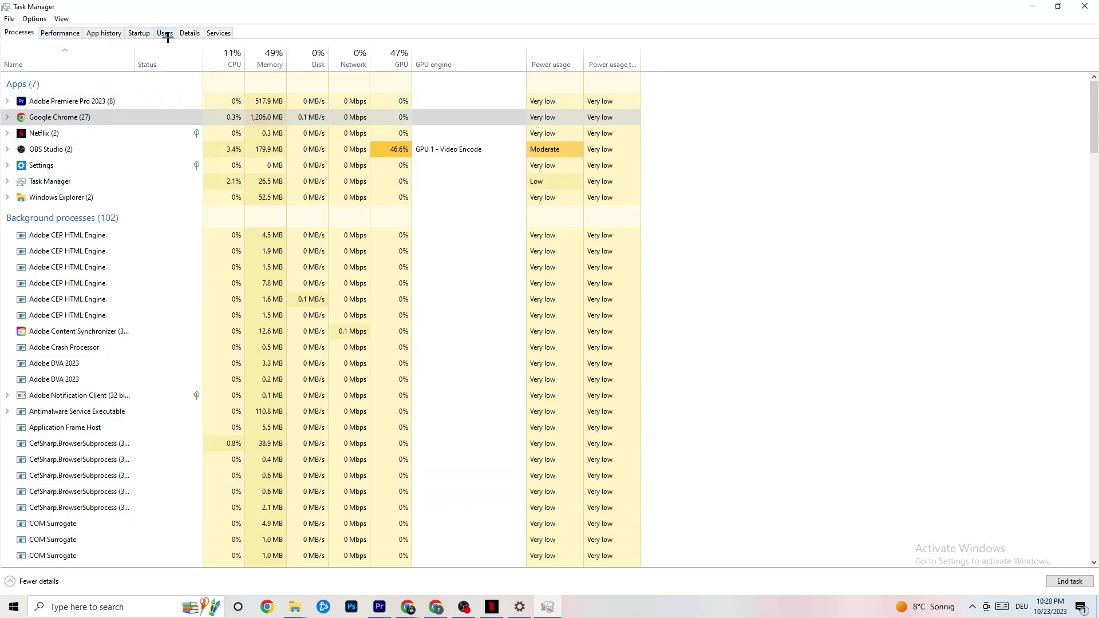
click(189, 33)
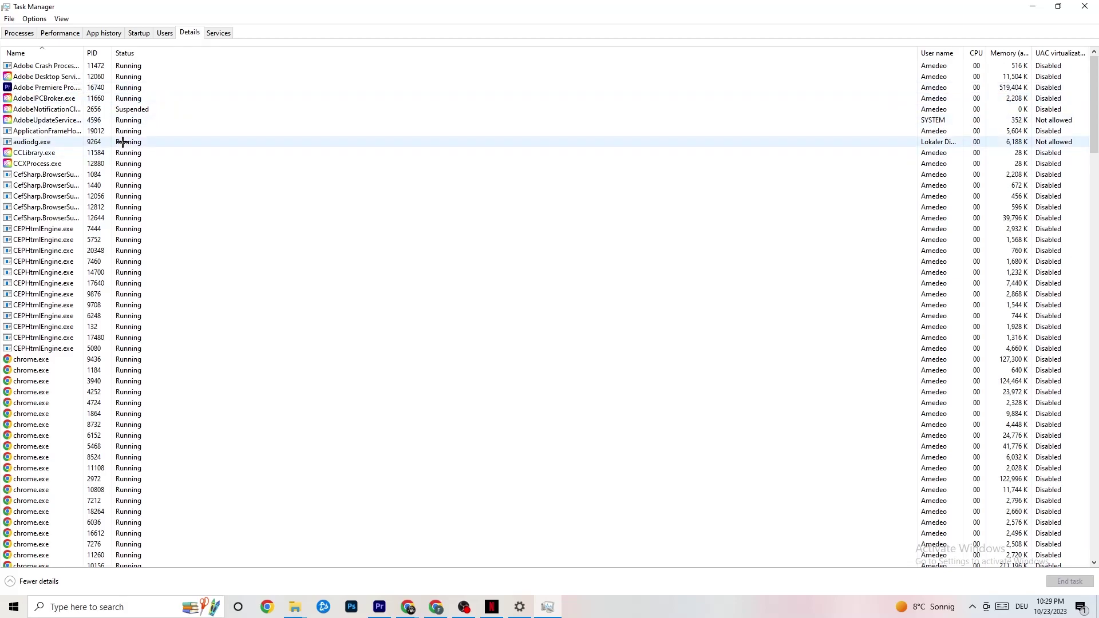
right_click(60, 89)
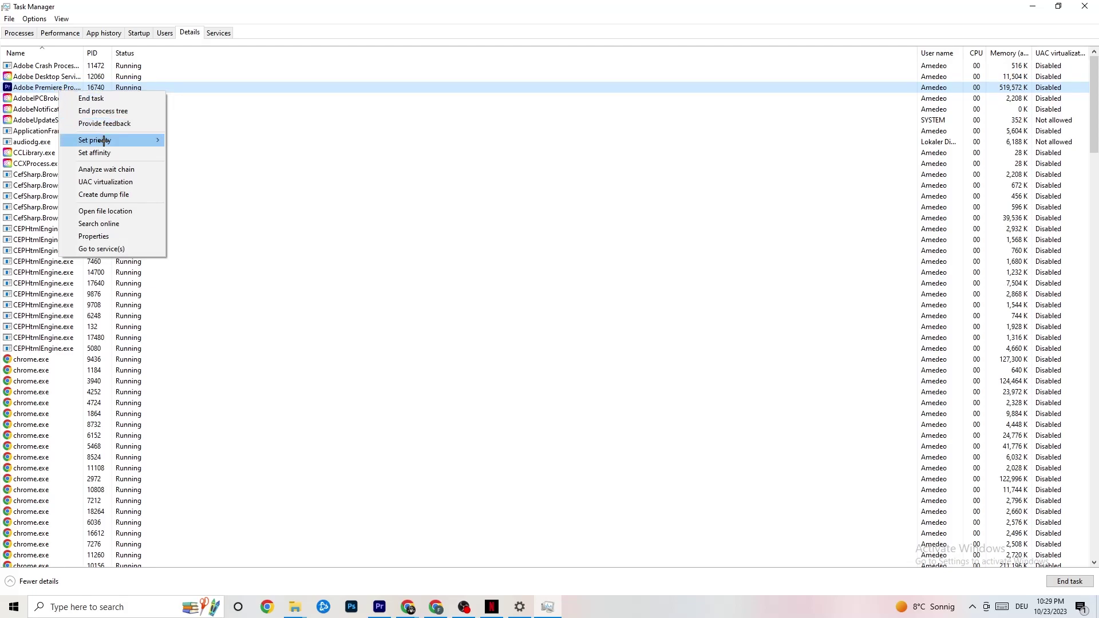
mouse_move(105, 142)
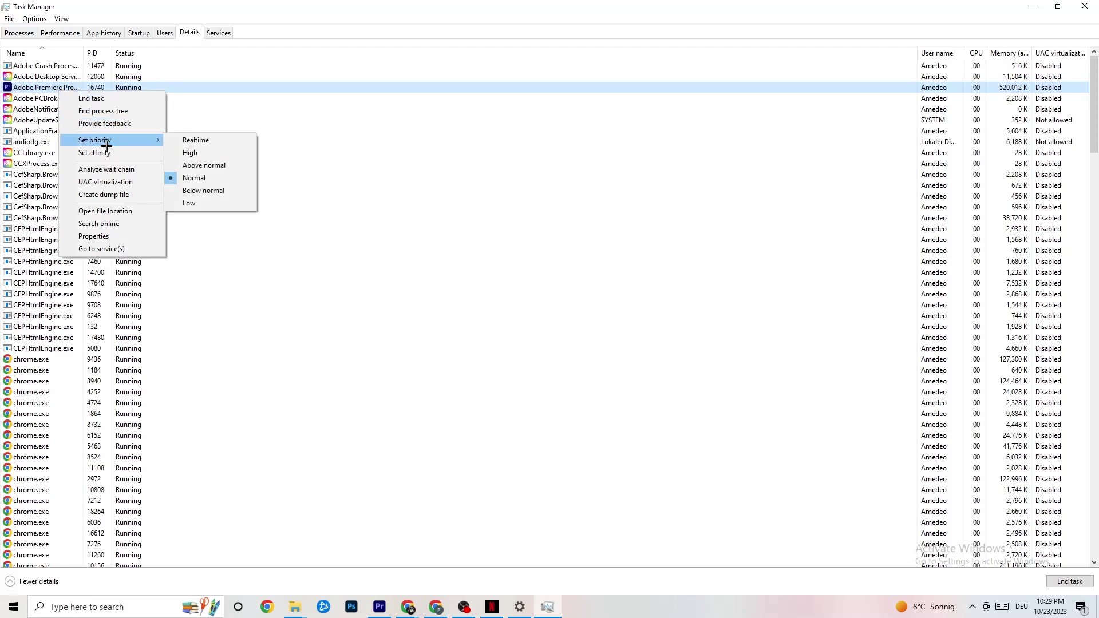
click(150, 135)
mouse_move(152, 135)
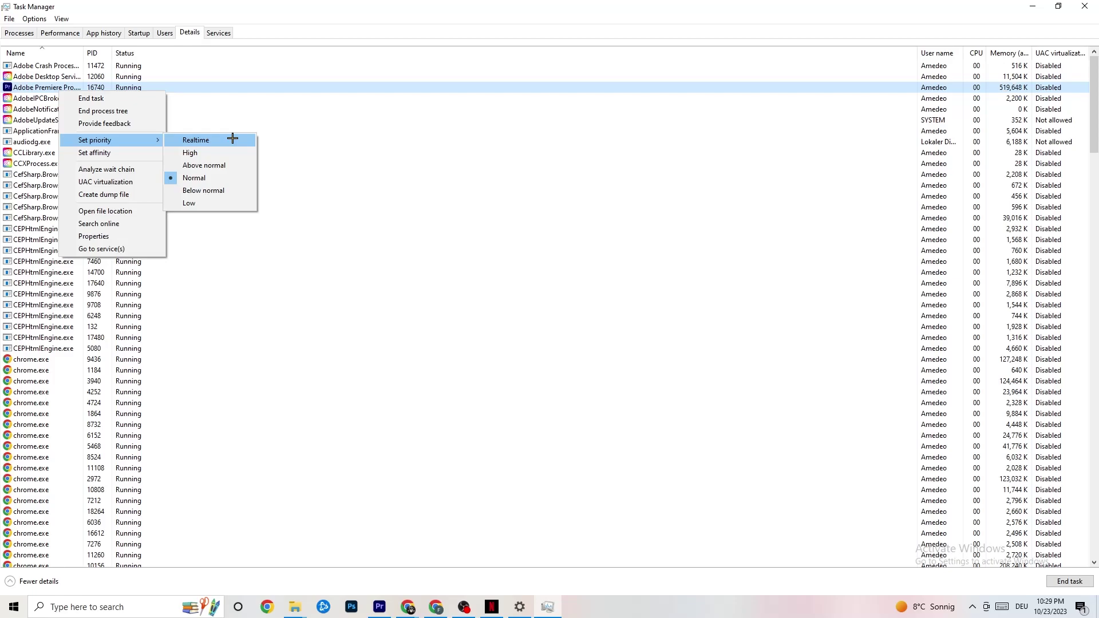
click(297, 120)
click(297, 120)
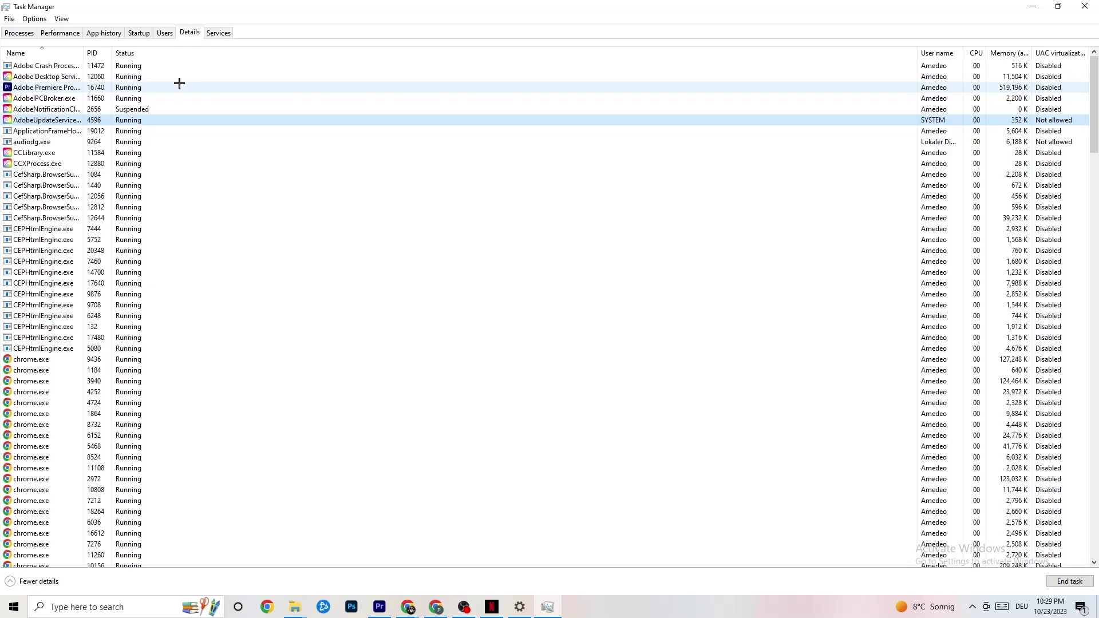
Step: Review the Startup apps, try disabling Razer Synapse, then close Task Manager
click(140, 32)
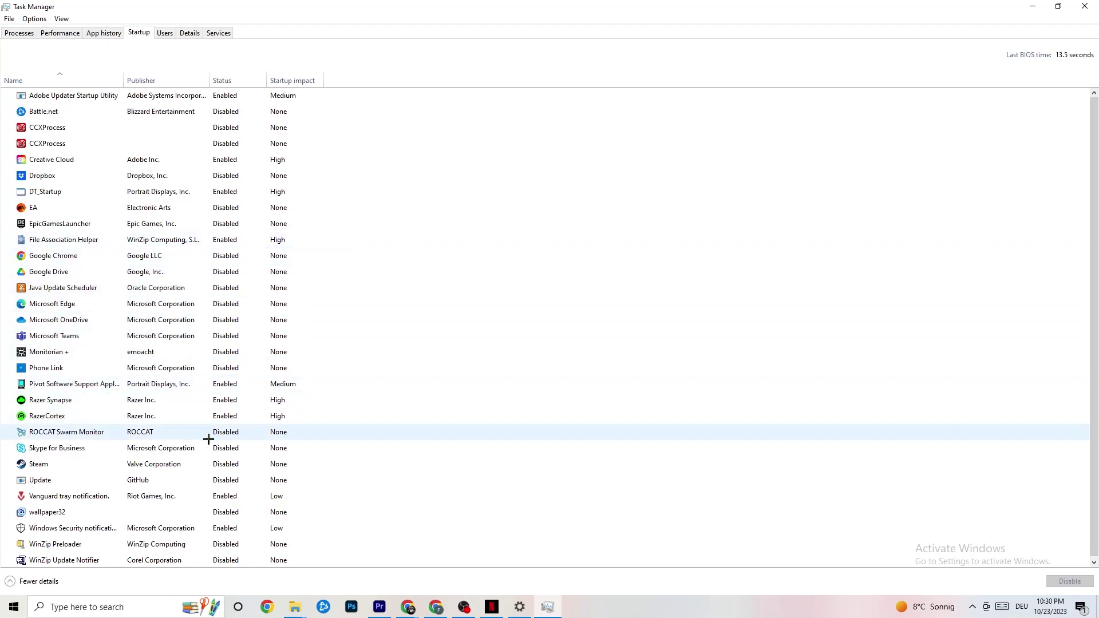
right_click(222, 401)
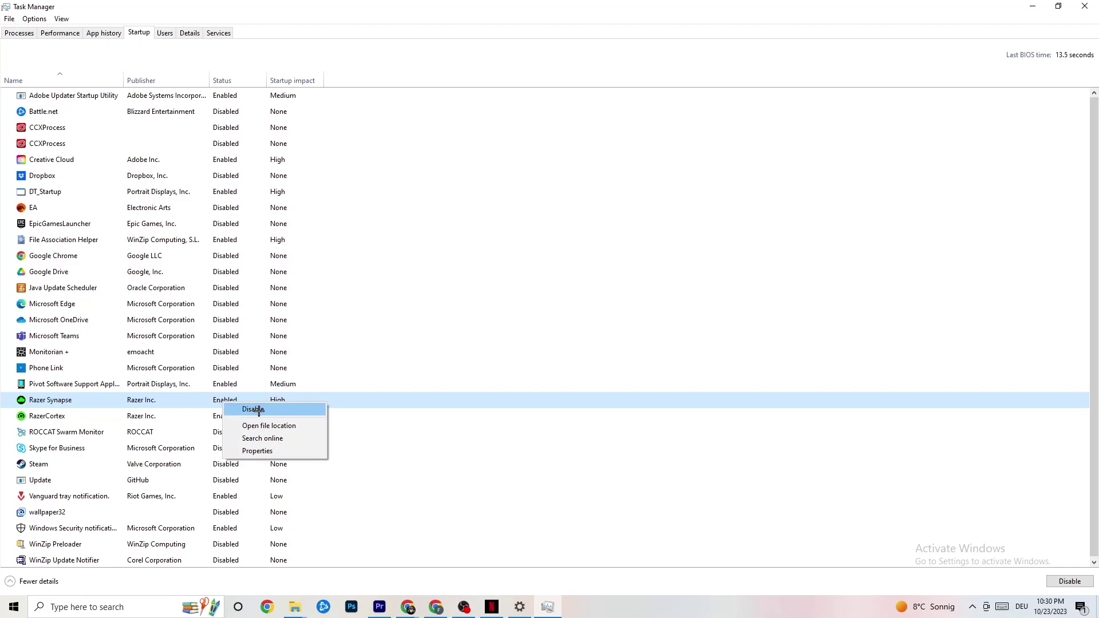
click(567, 58)
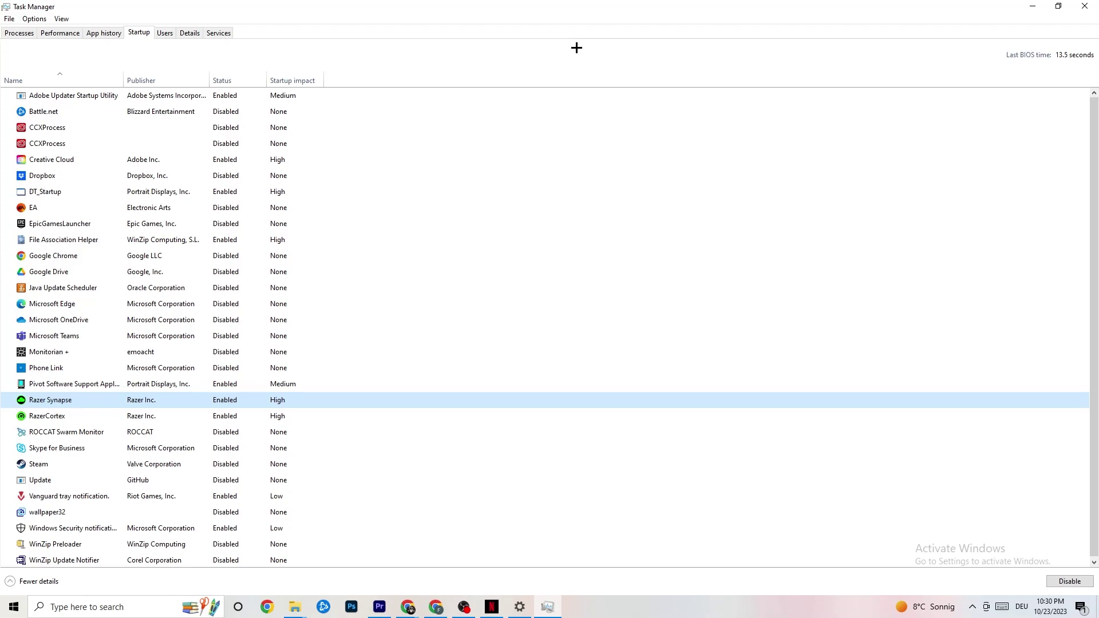
click(1082, 5)
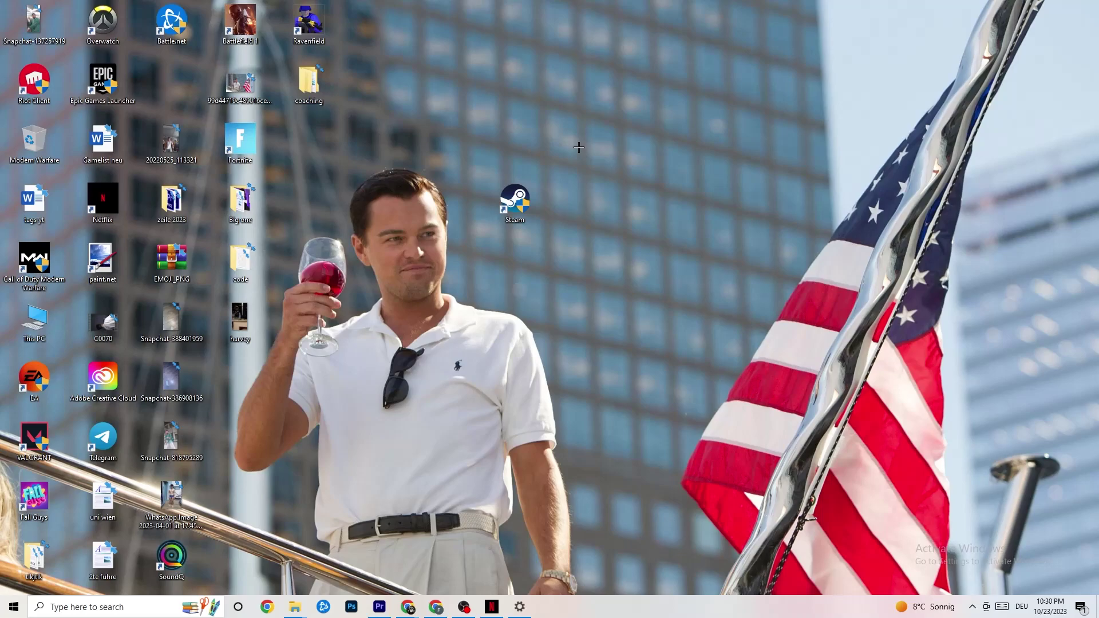
Step: Open Settings' Display page, leave scaling at 100%, then go to Power & sleep
click(10, 610)
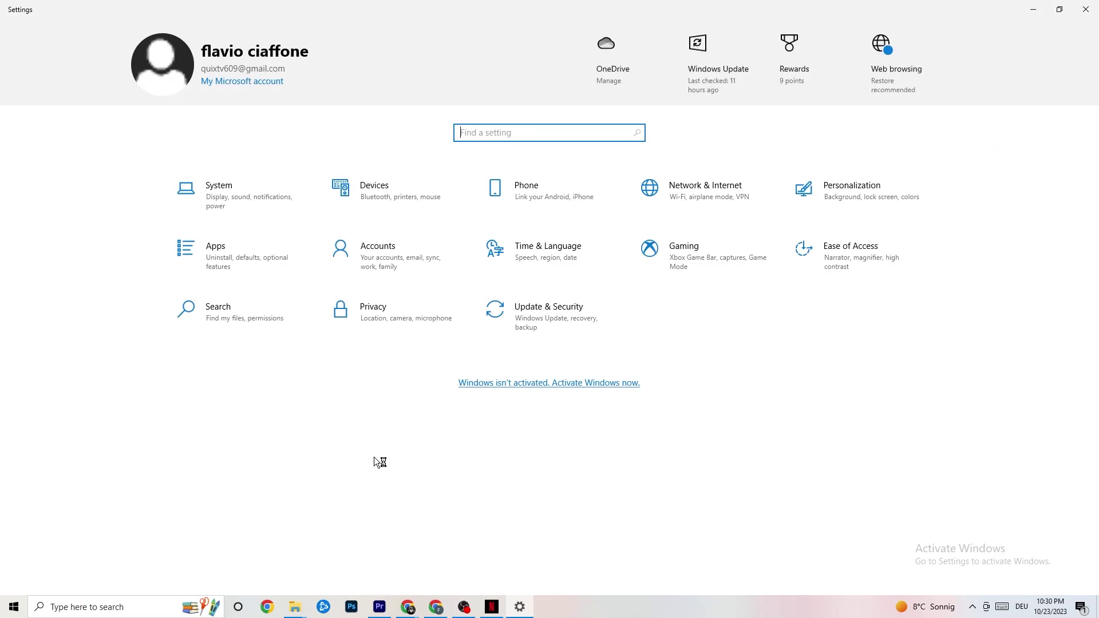
click(241, 194)
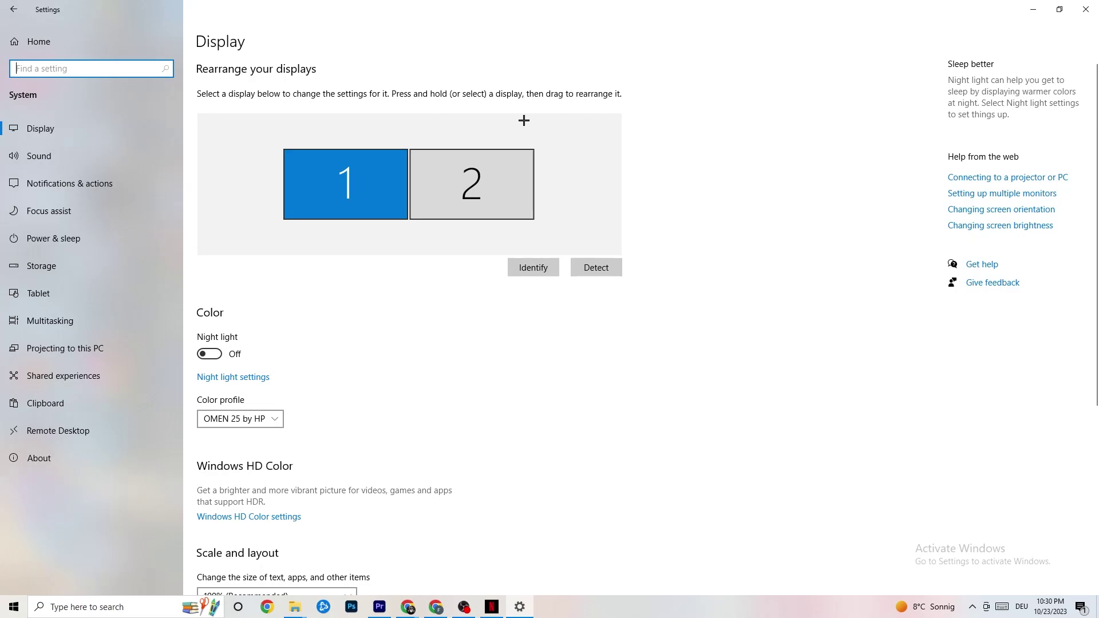
scroll(535, 126, down, 5)
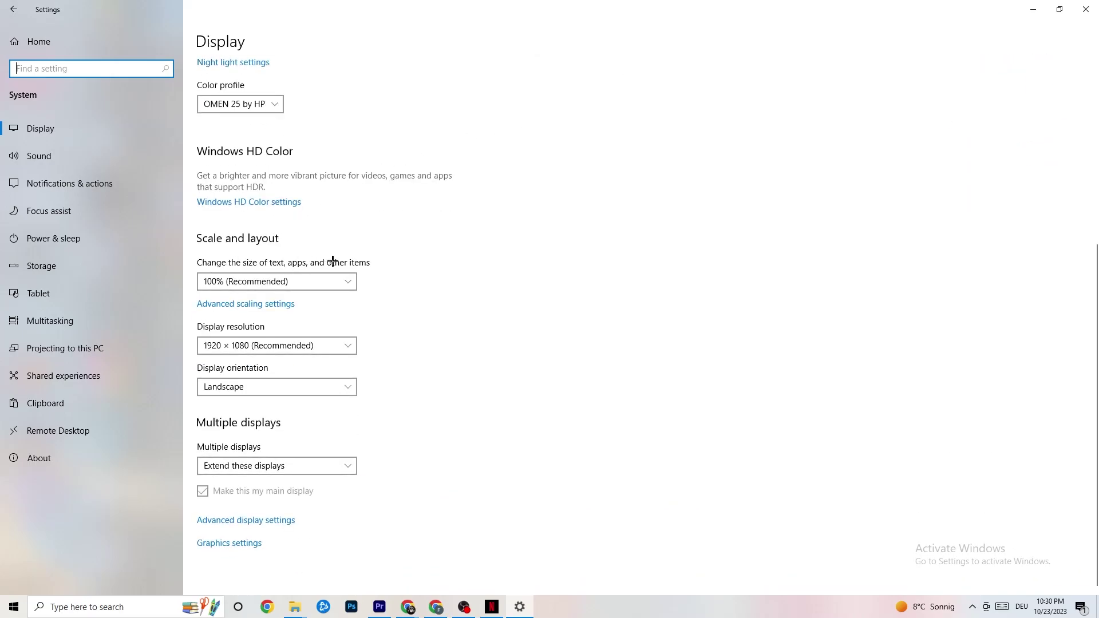
click(319, 281)
click(433, 221)
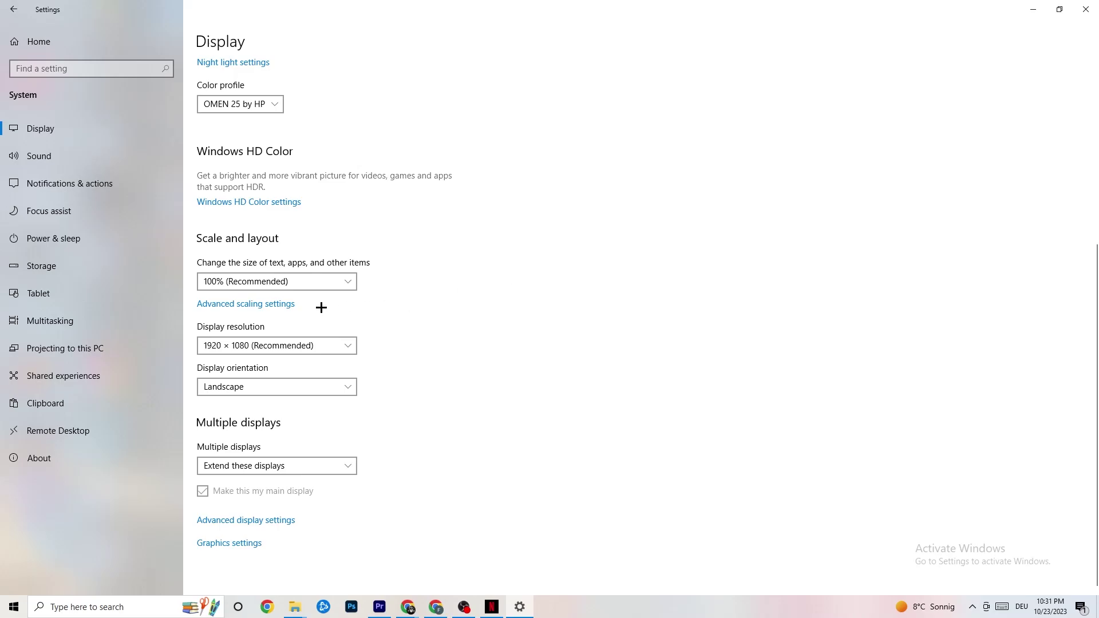
click(69, 236)
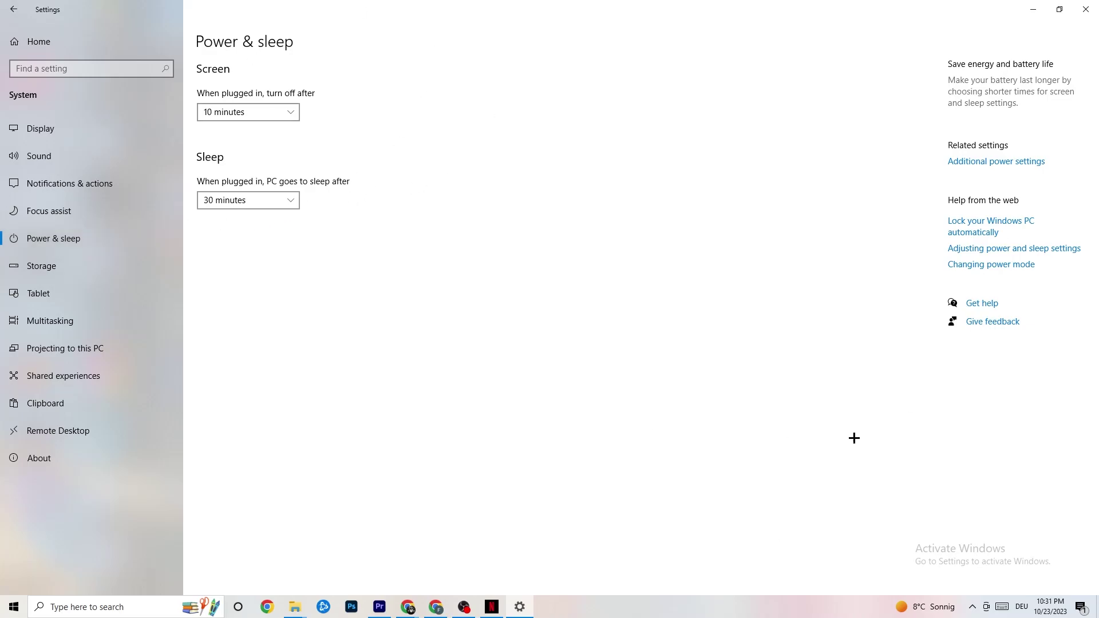
Step: Review the plans in Power Options, close it, and move to the Storage page
click(1018, 161)
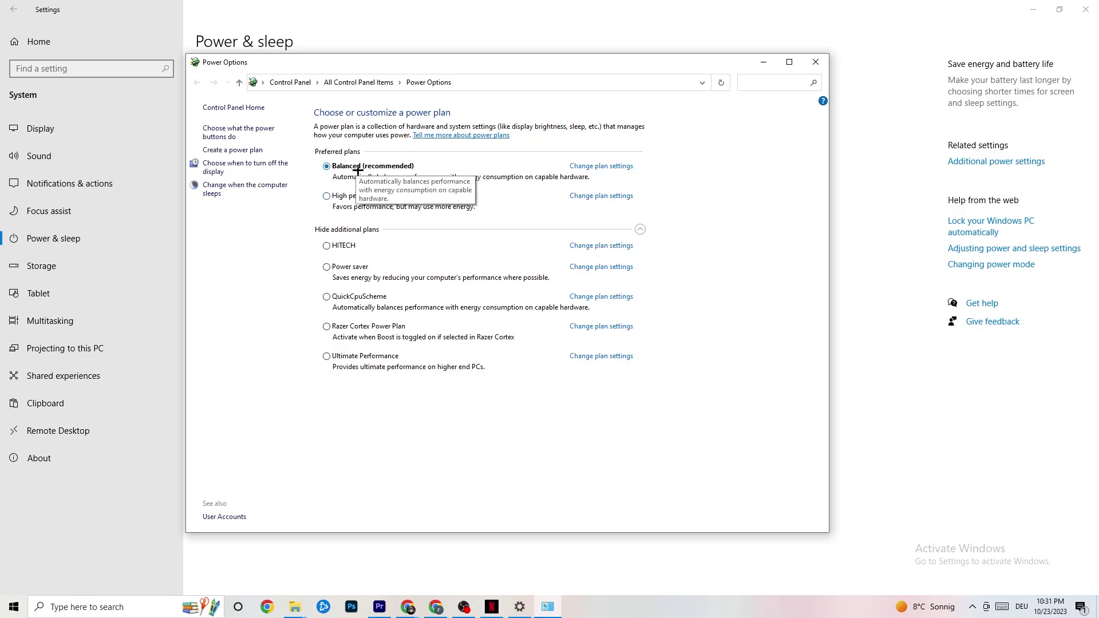
click(815, 61)
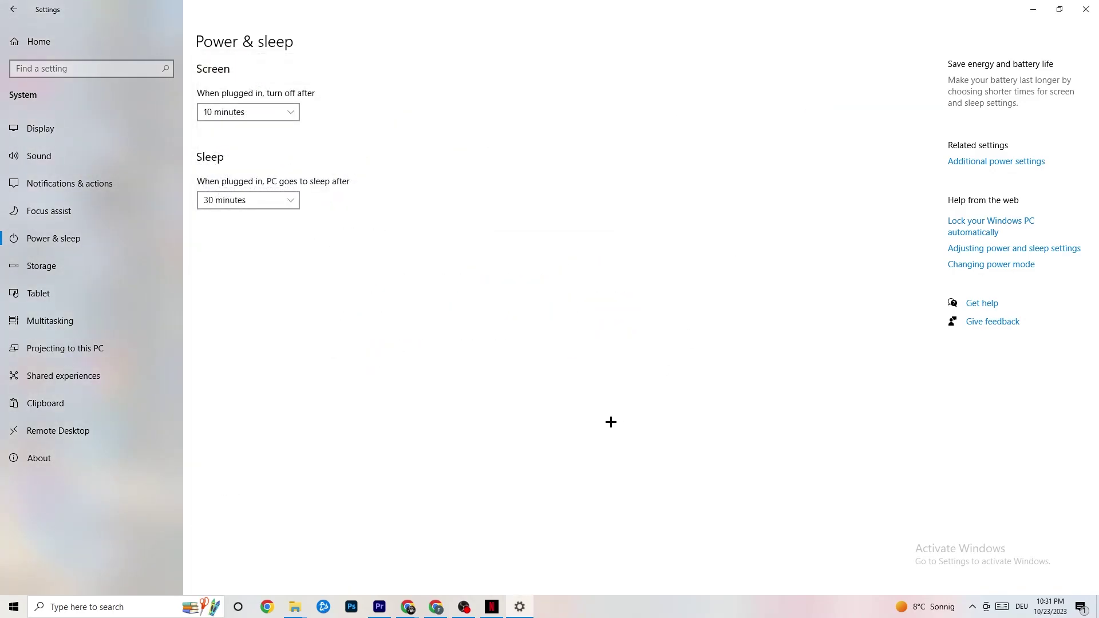
click(86, 274)
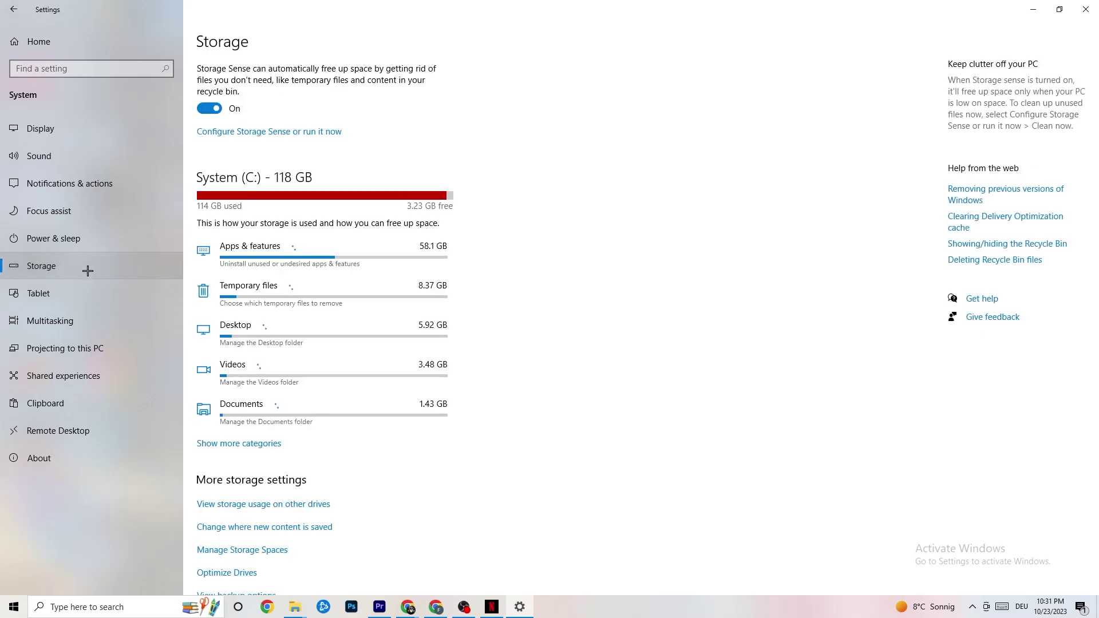
Step: Keep Storage Sense scheduled to run every week, then go back to Settings home
click(259, 133)
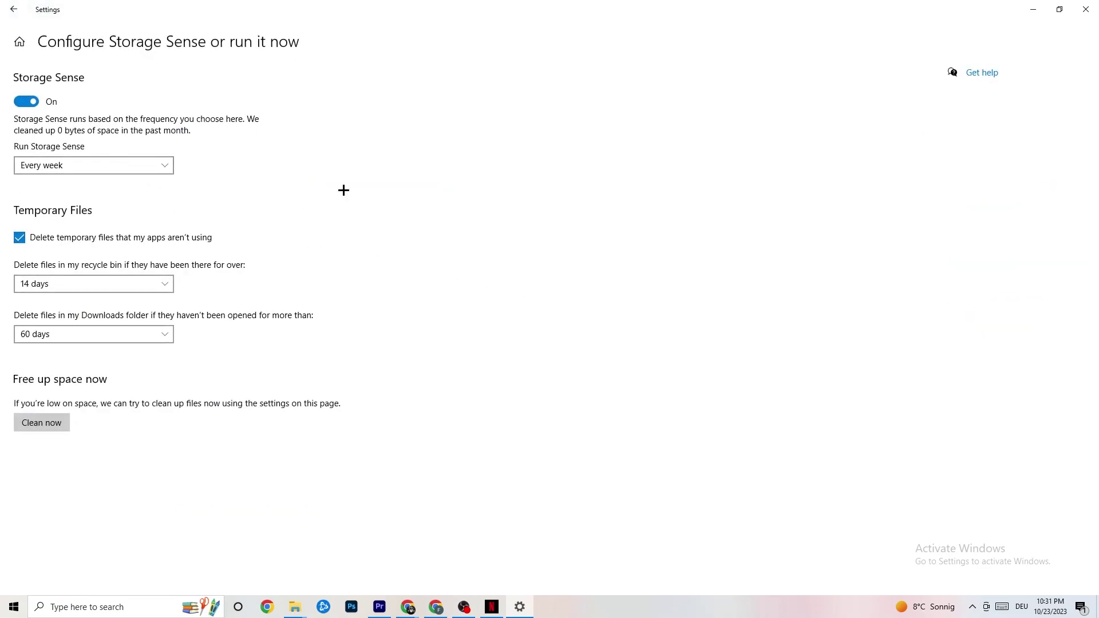
click(123, 168)
click(122, 168)
click(97, 167)
click(226, 179)
click(11, 5)
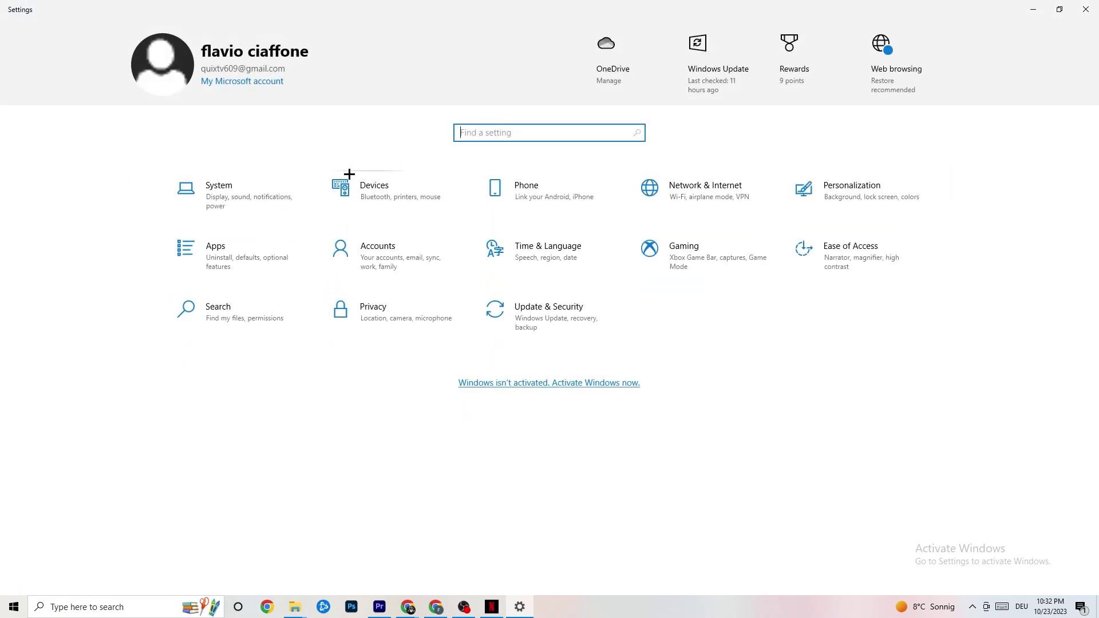
click(732, 262)
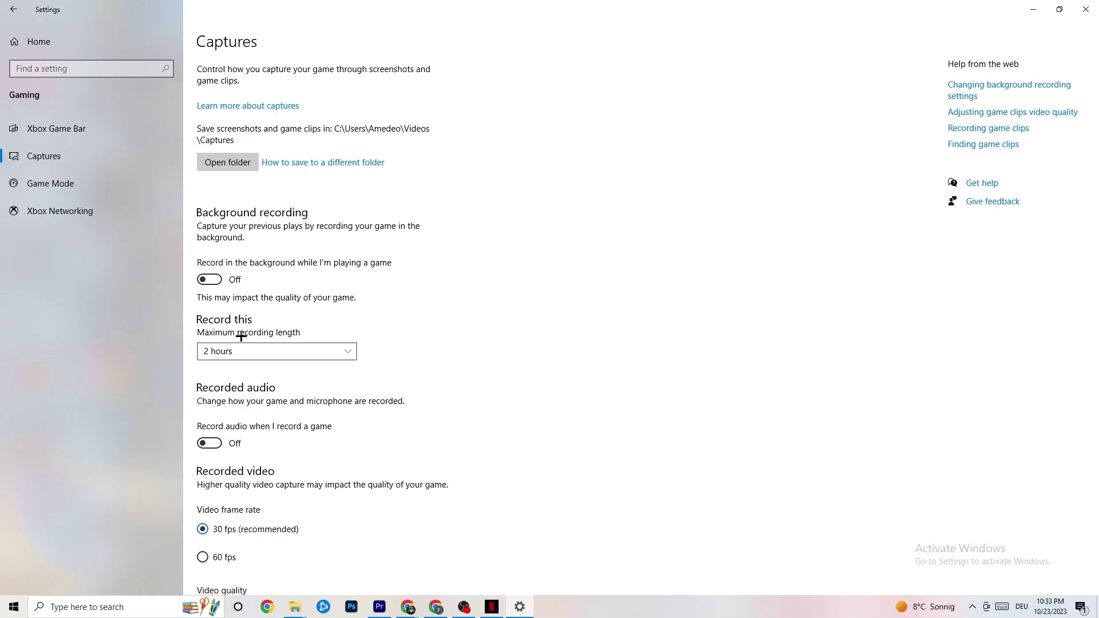
click(100, 184)
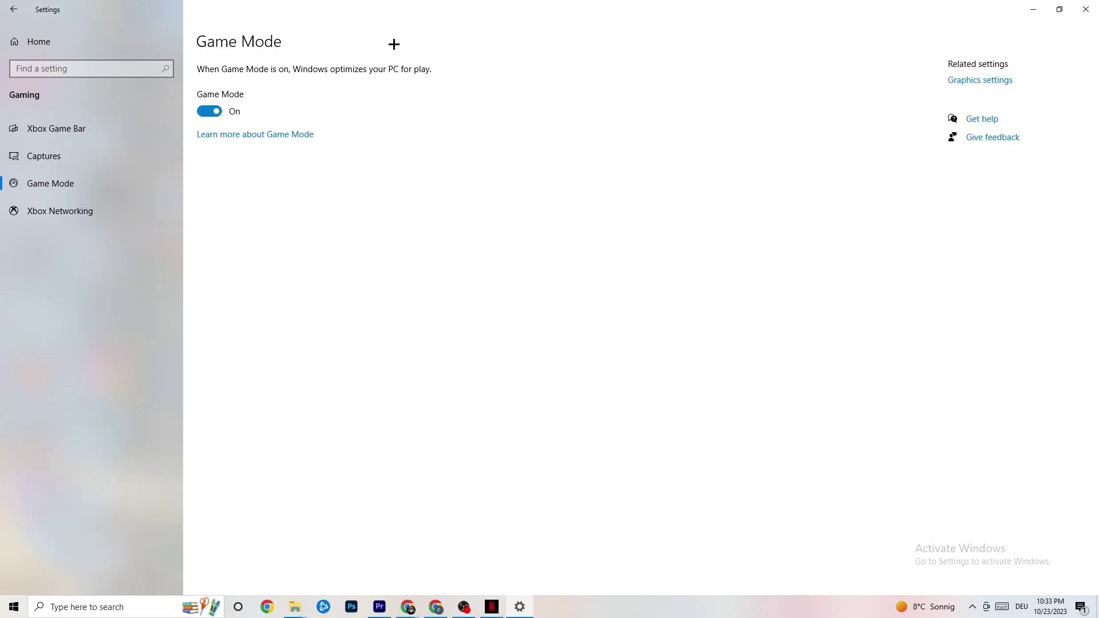
click(14, 10)
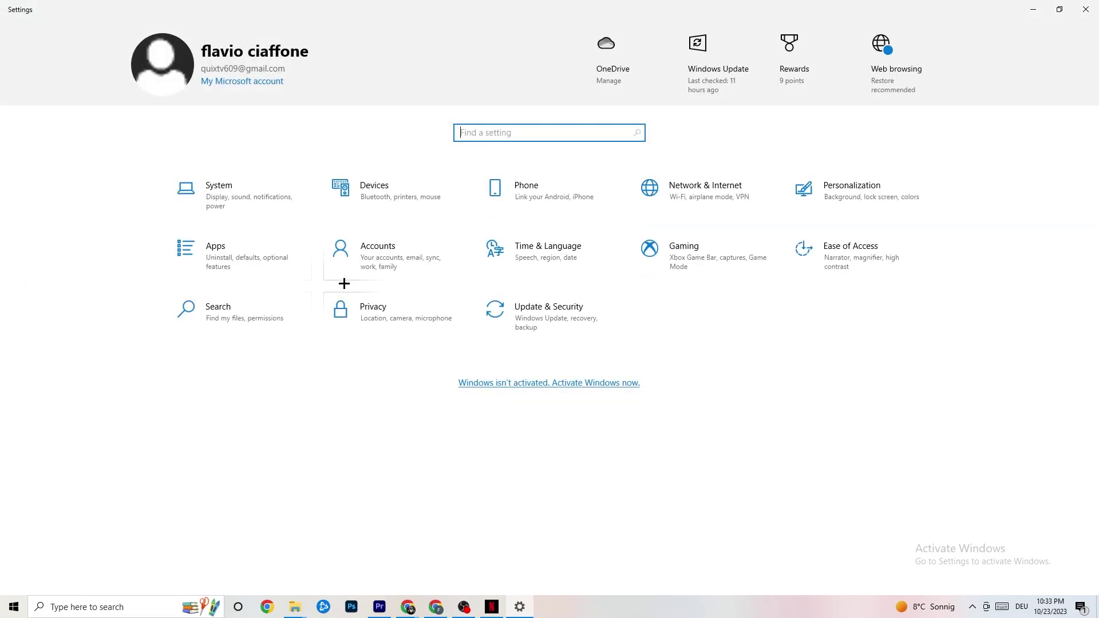
Step: Open Update & Security, check Troubleshoot, and return to the up-to-date Windows Update page
click(574, 327)
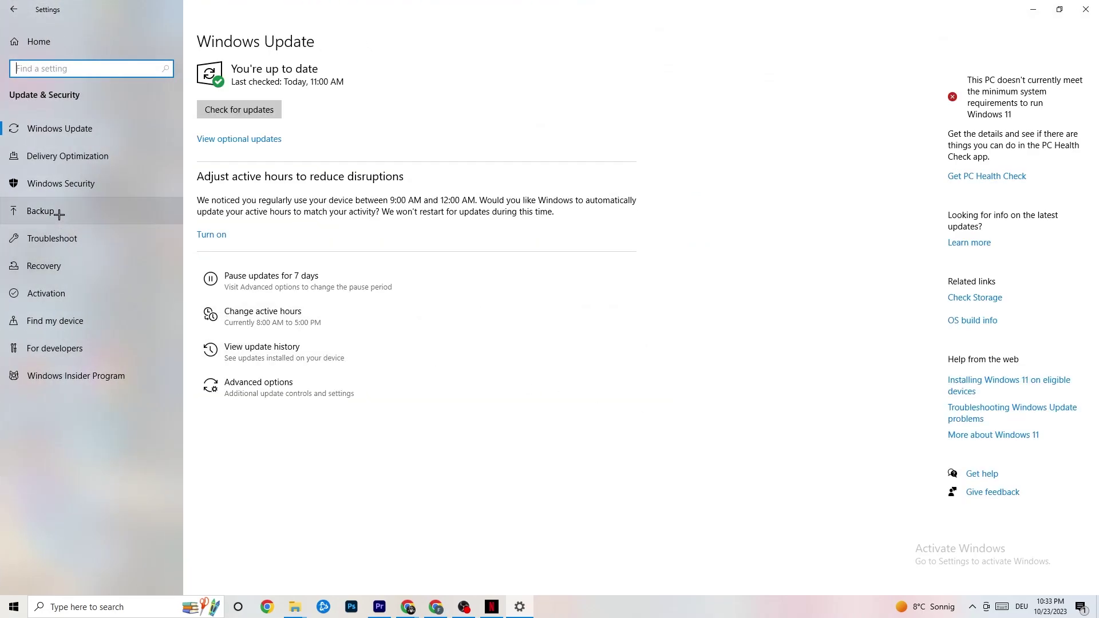
click(63, 230)
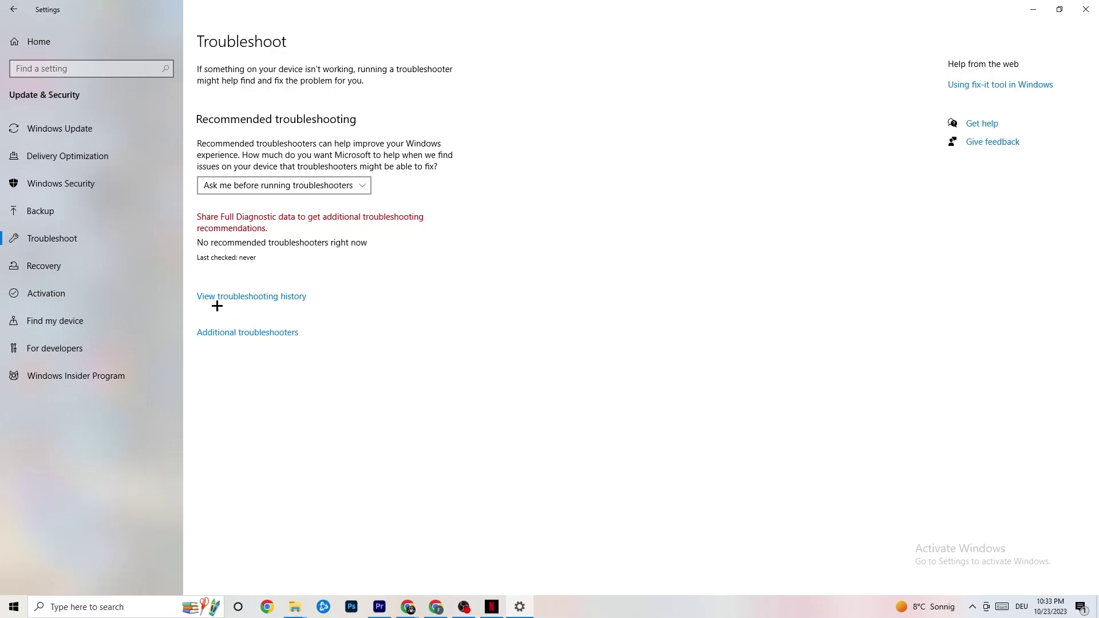
click(89, 131)
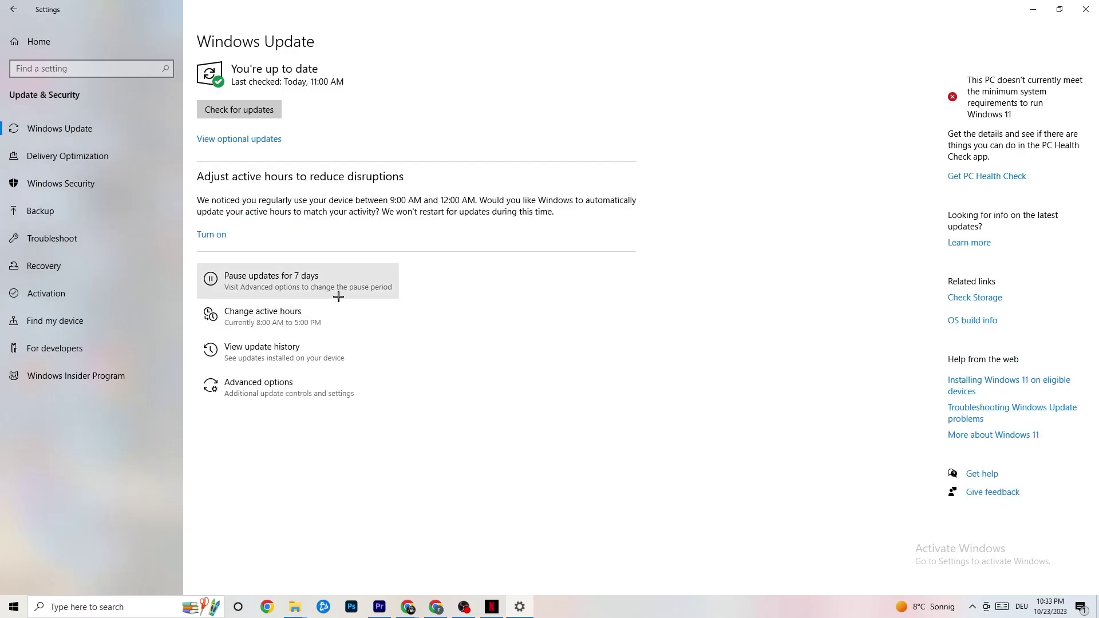